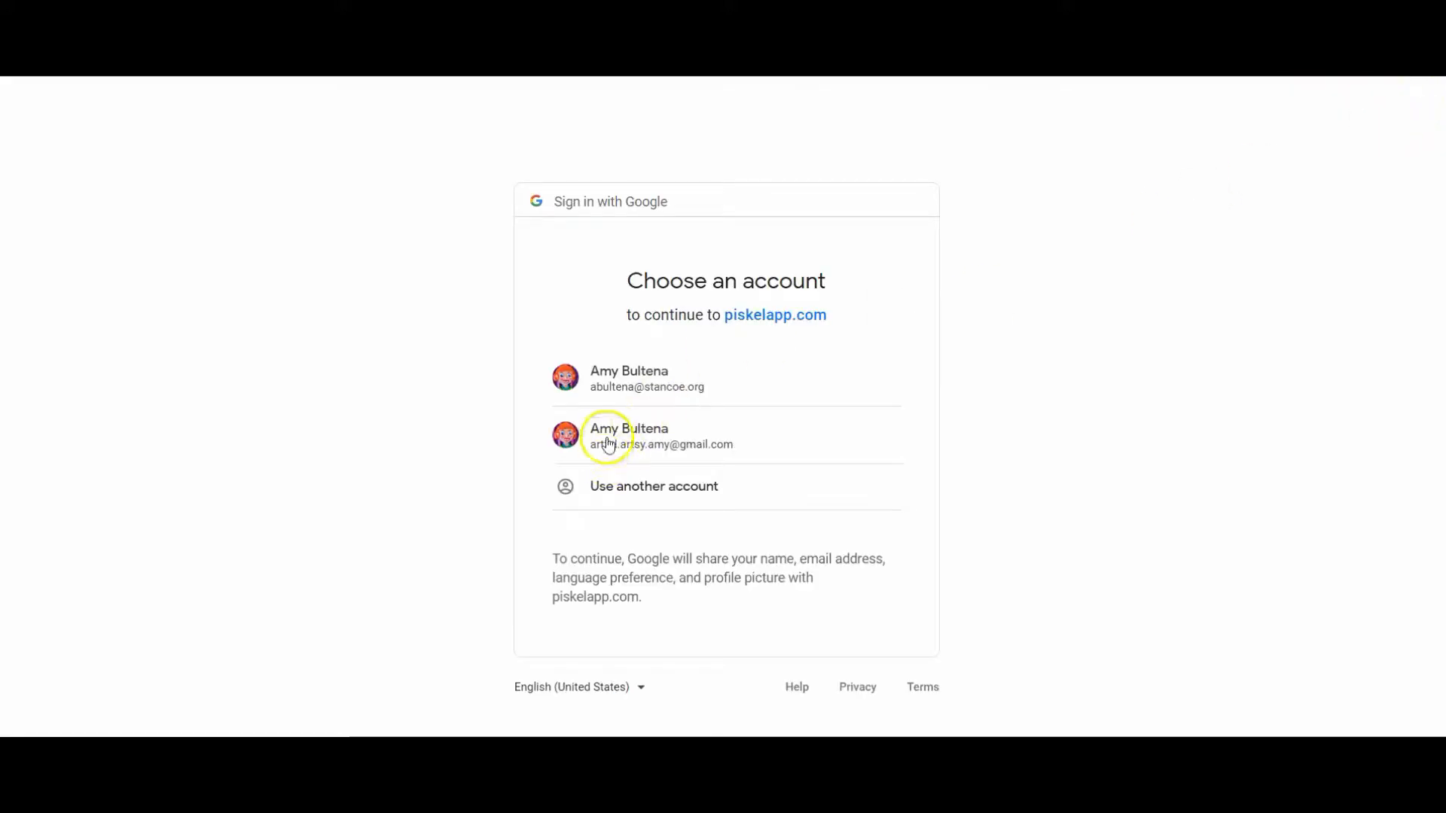
# Sign in to Piskel with the Gmail account and create a new sprite.
pyautogui.click(608, 433)
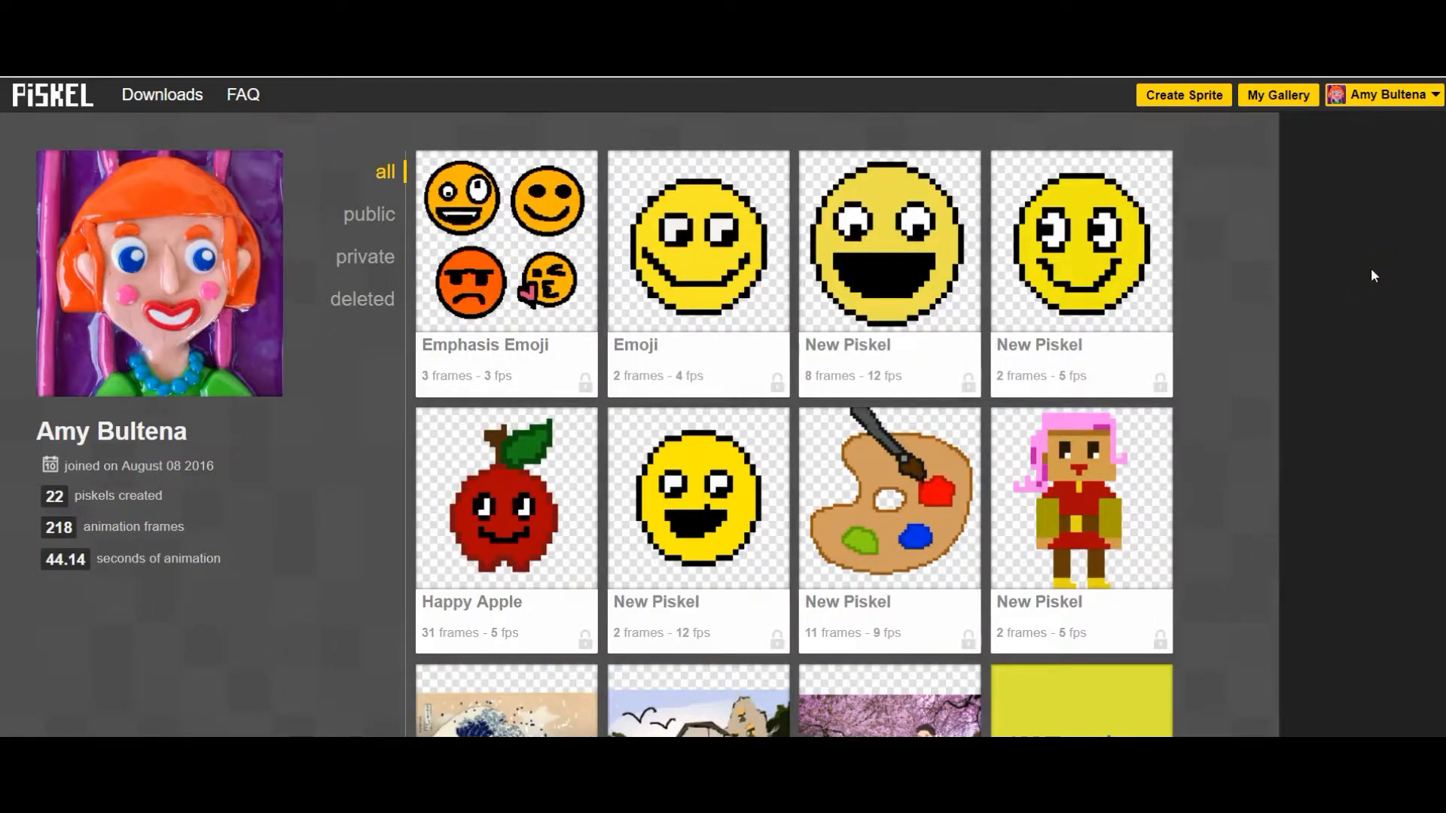
pyautogui.click(1182, 101)
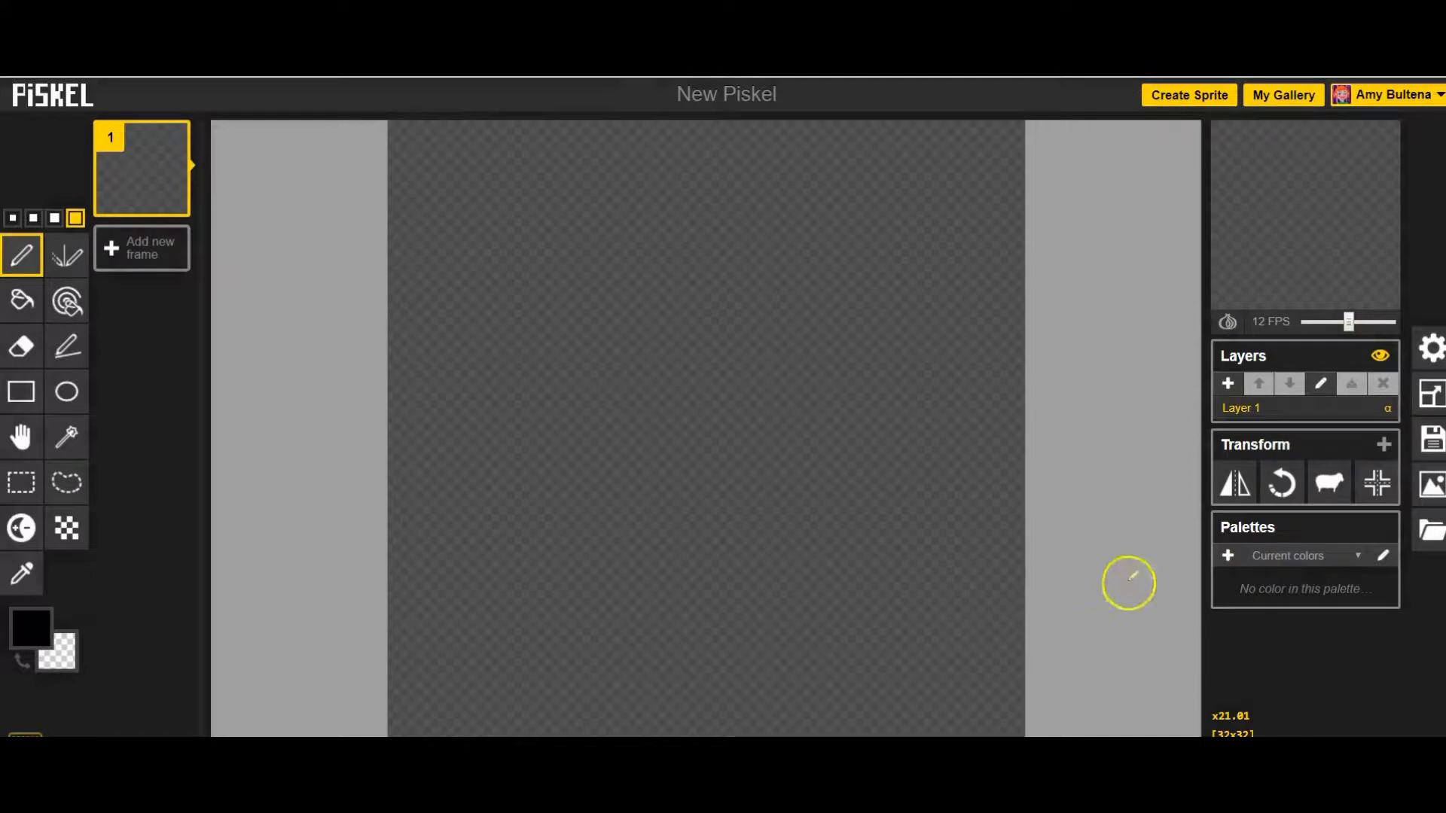
# Resize the drawing area to 170 by 170 px with the aspect ratio maintained.
pyautogui.click(1429, 399)
pyautogui.doubleClick(1309, 233)
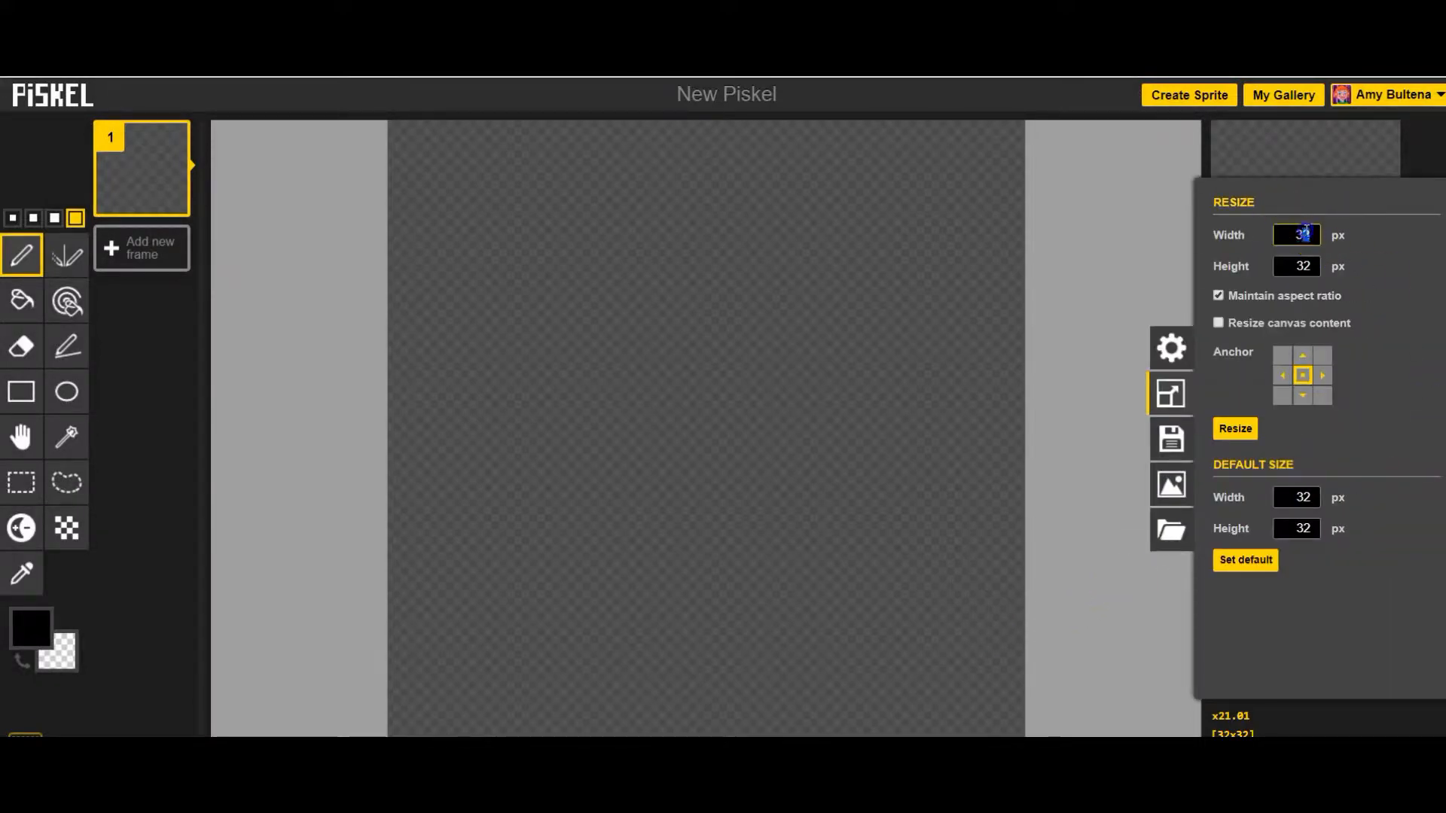
pyautogui.write('170')
pyautogui.click(1235, 428)
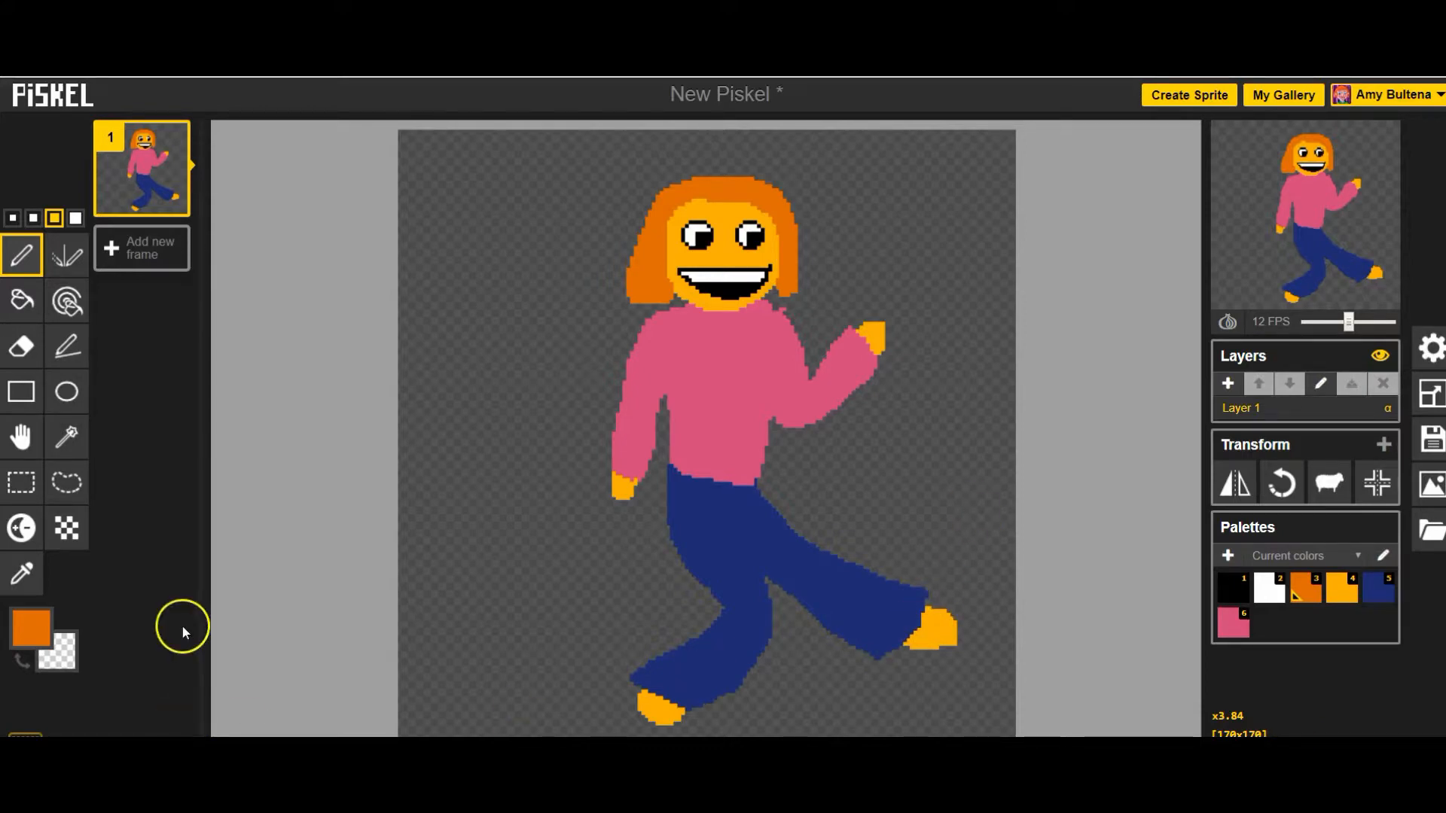
# Duplicate the first frame and draw a raised trouser leg in the copy, outlined one pixel wide and filled with the trousers' dark blue.
pyautogui.moveTo(134, 212)
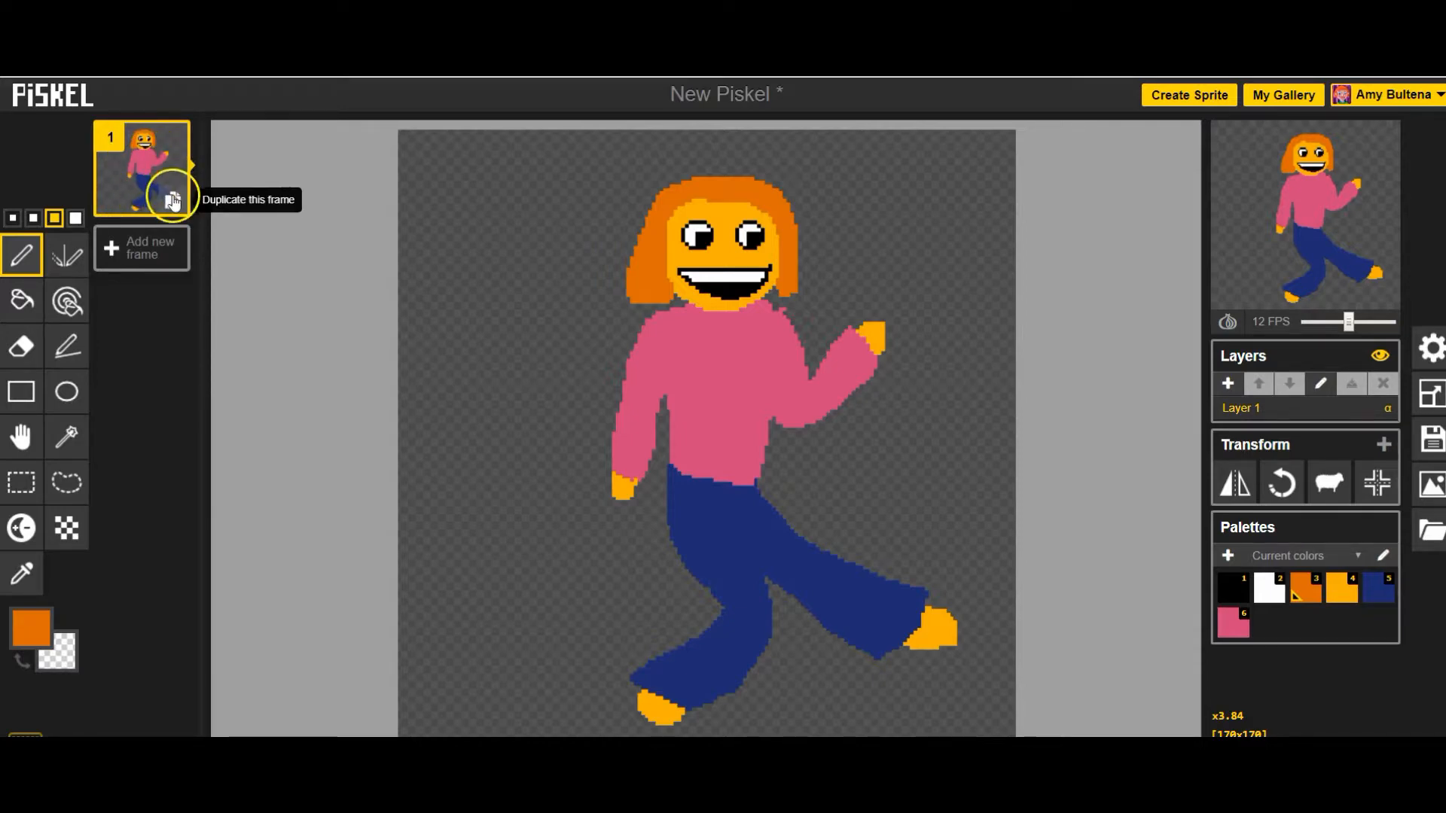
pyautogui.click(172, 201)
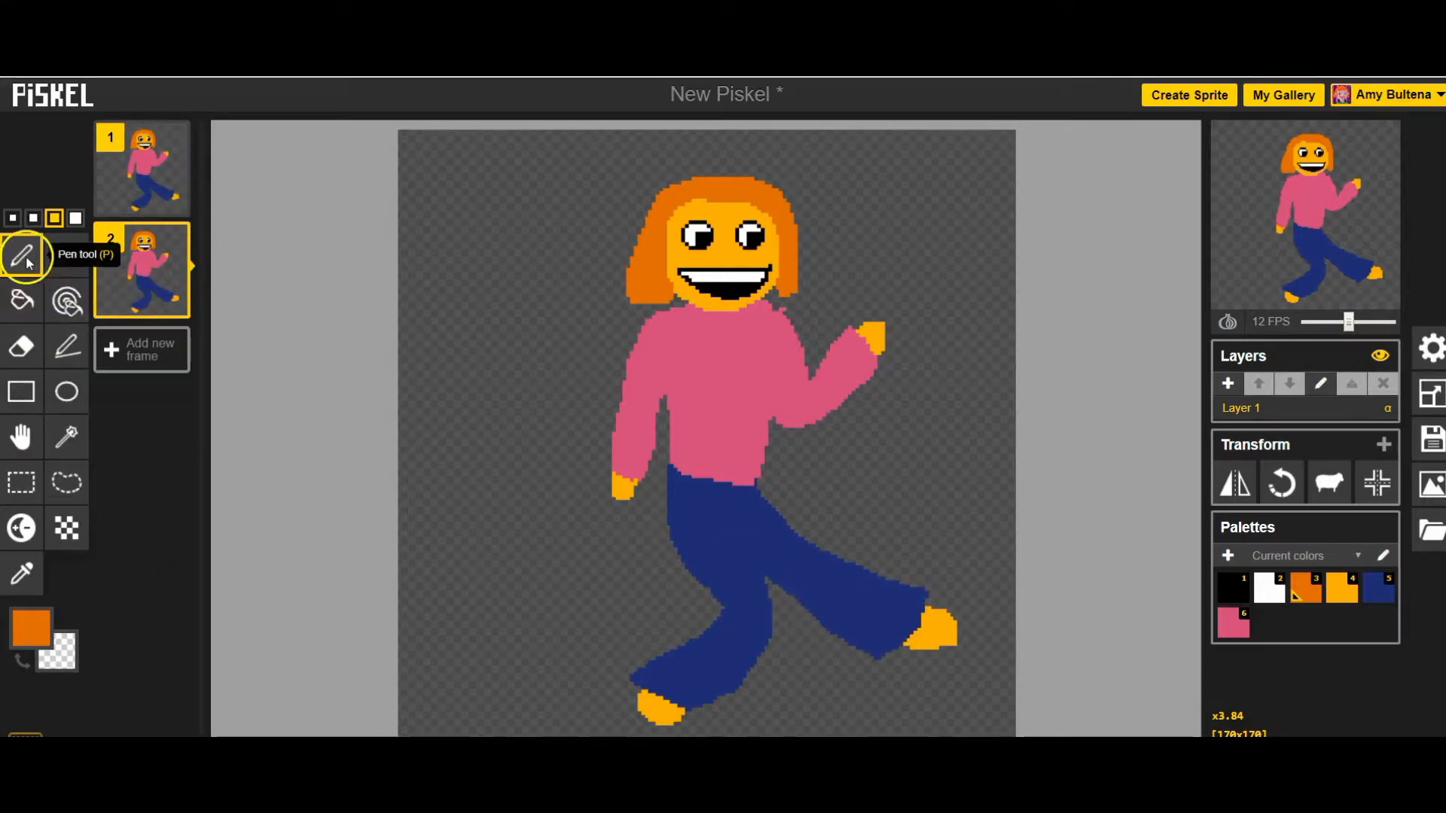
pyautogui.click(30, 629)
pyautogui.click(27, 563)
pyautogui.click(12, 217)
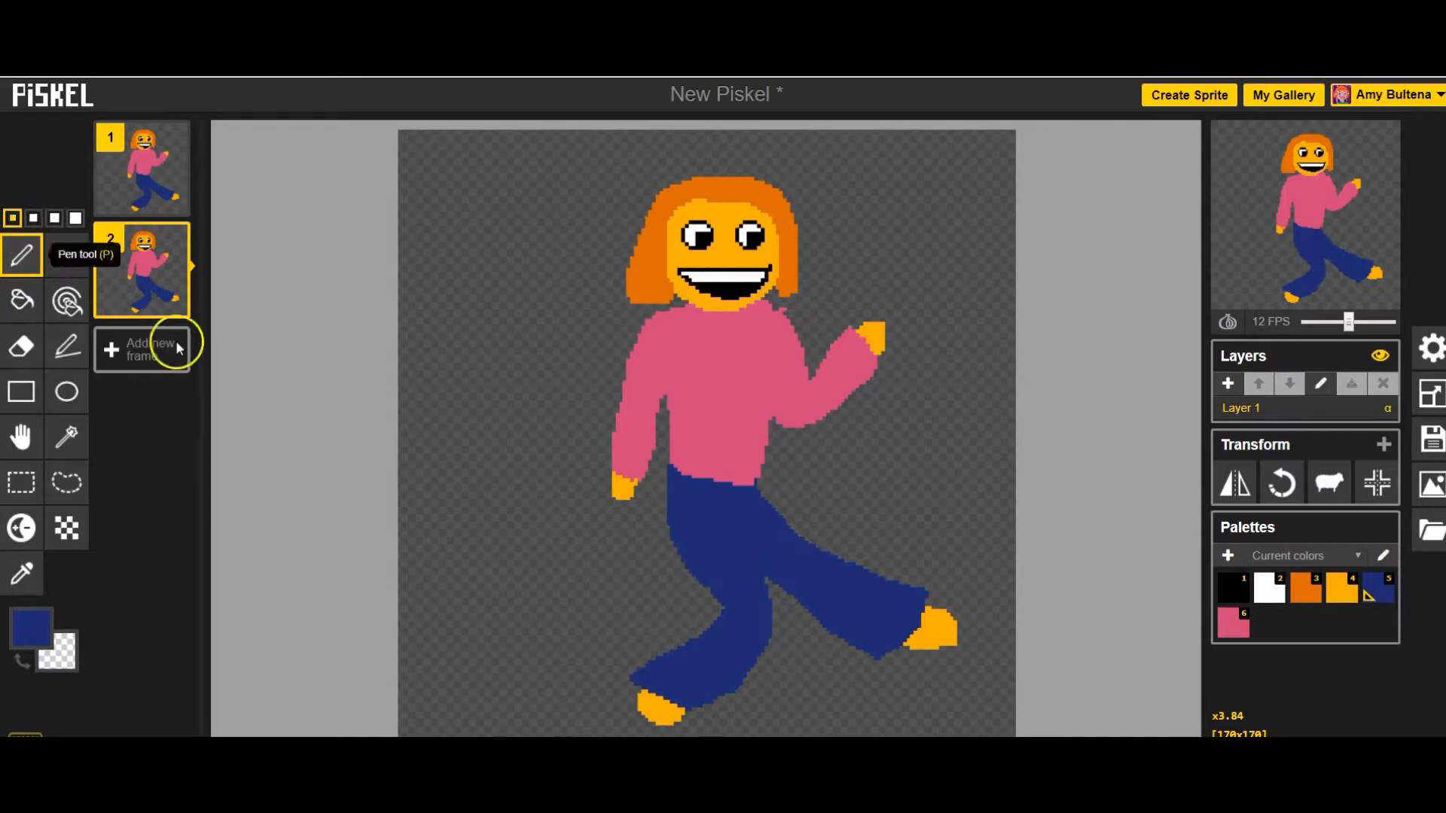
pyautogui.moveTo(759, 503)
pyautogui.mouseDown()
pyautogui.moveTo(919, 459)
pyautogui.moveTo(931, 544)
pyautogui.moveTo(842, 549)
pyautogui.mouseUp()
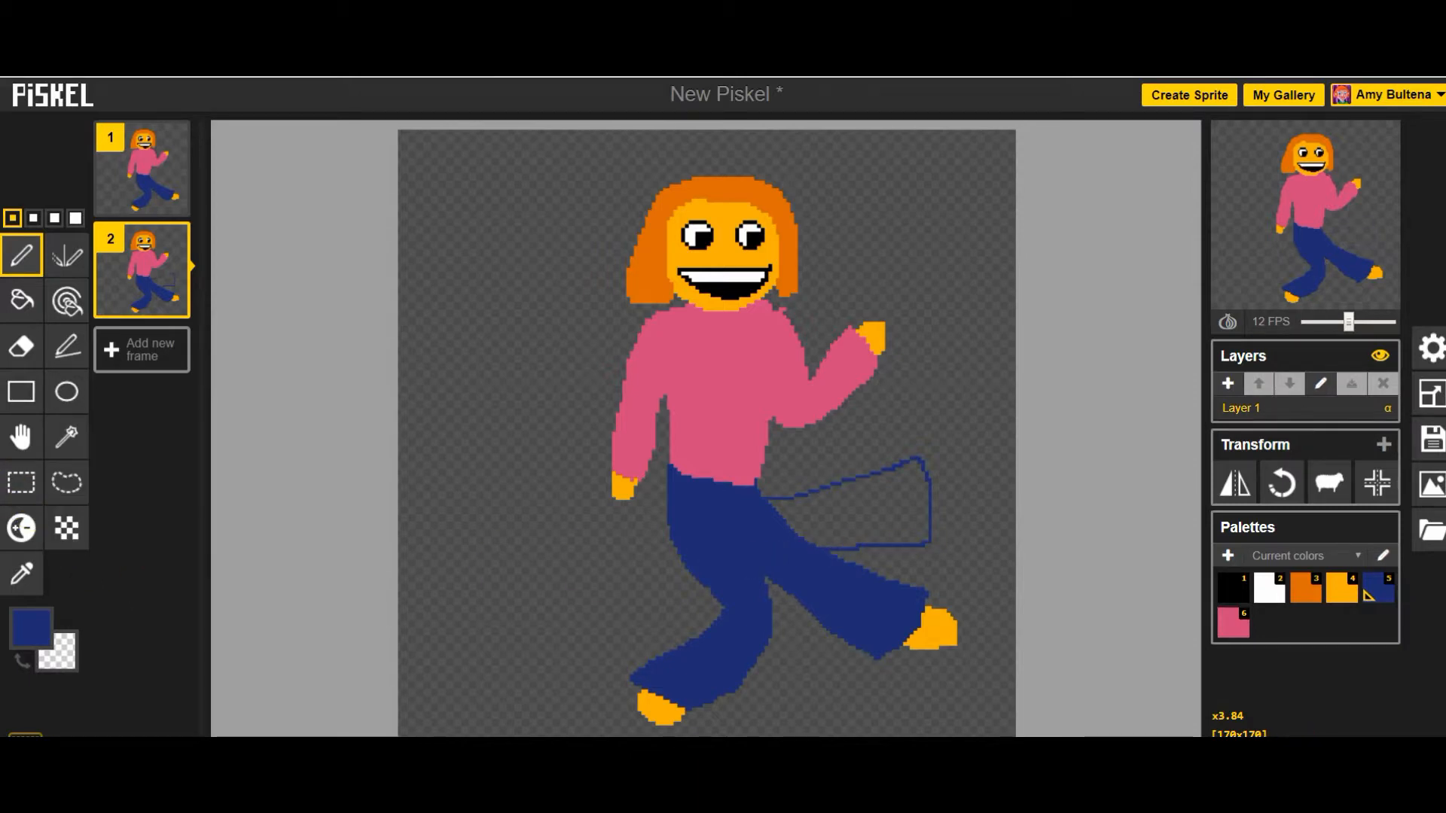
pyautogui.click(21, 300)
pyautogui.click(856, 500)
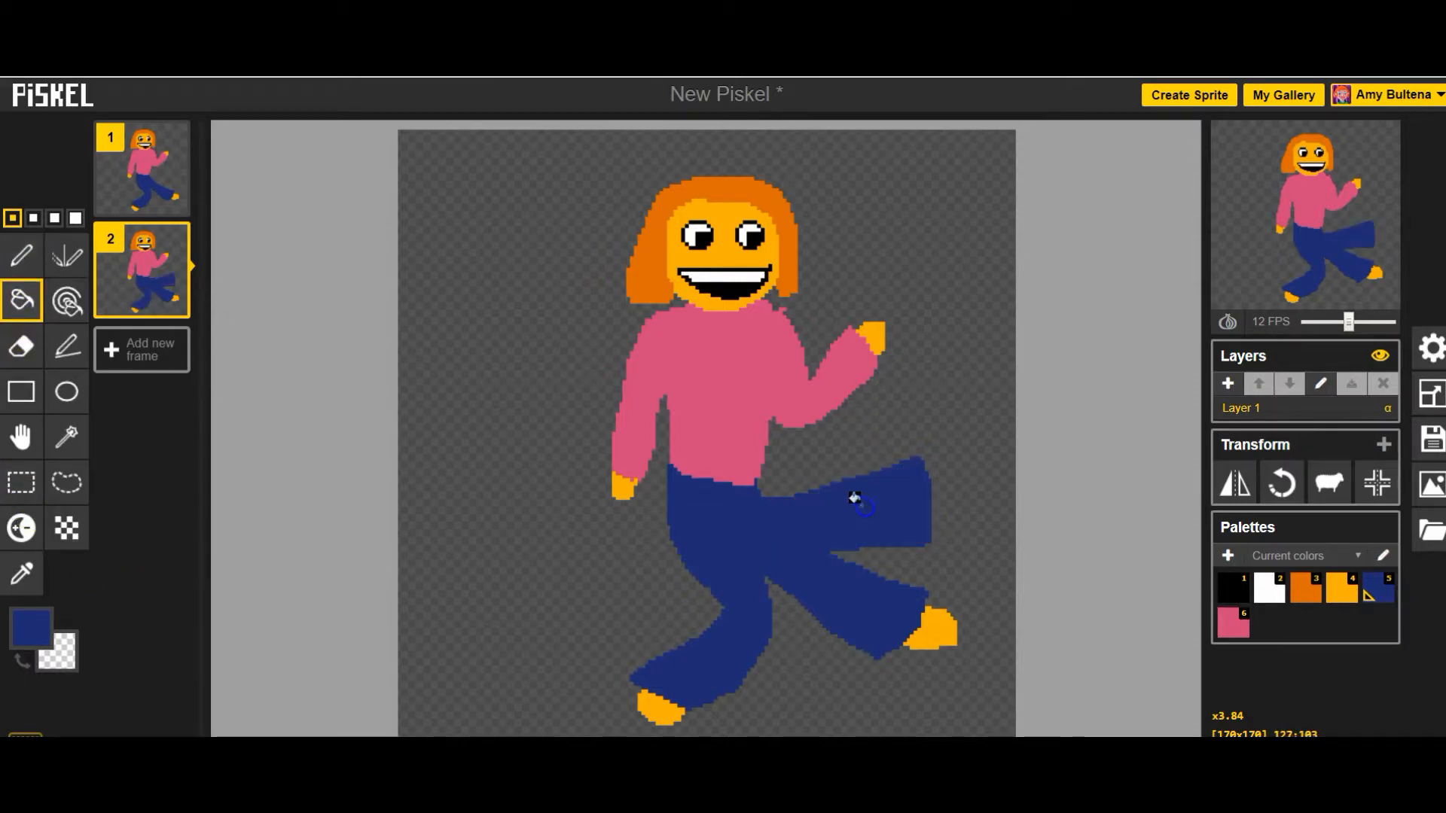
# Draw a foot at the end of the raised leg and fill it with the yellow-orange skin color.
pyautogui.click(34, 640)
pyautogui.click(32, 500)
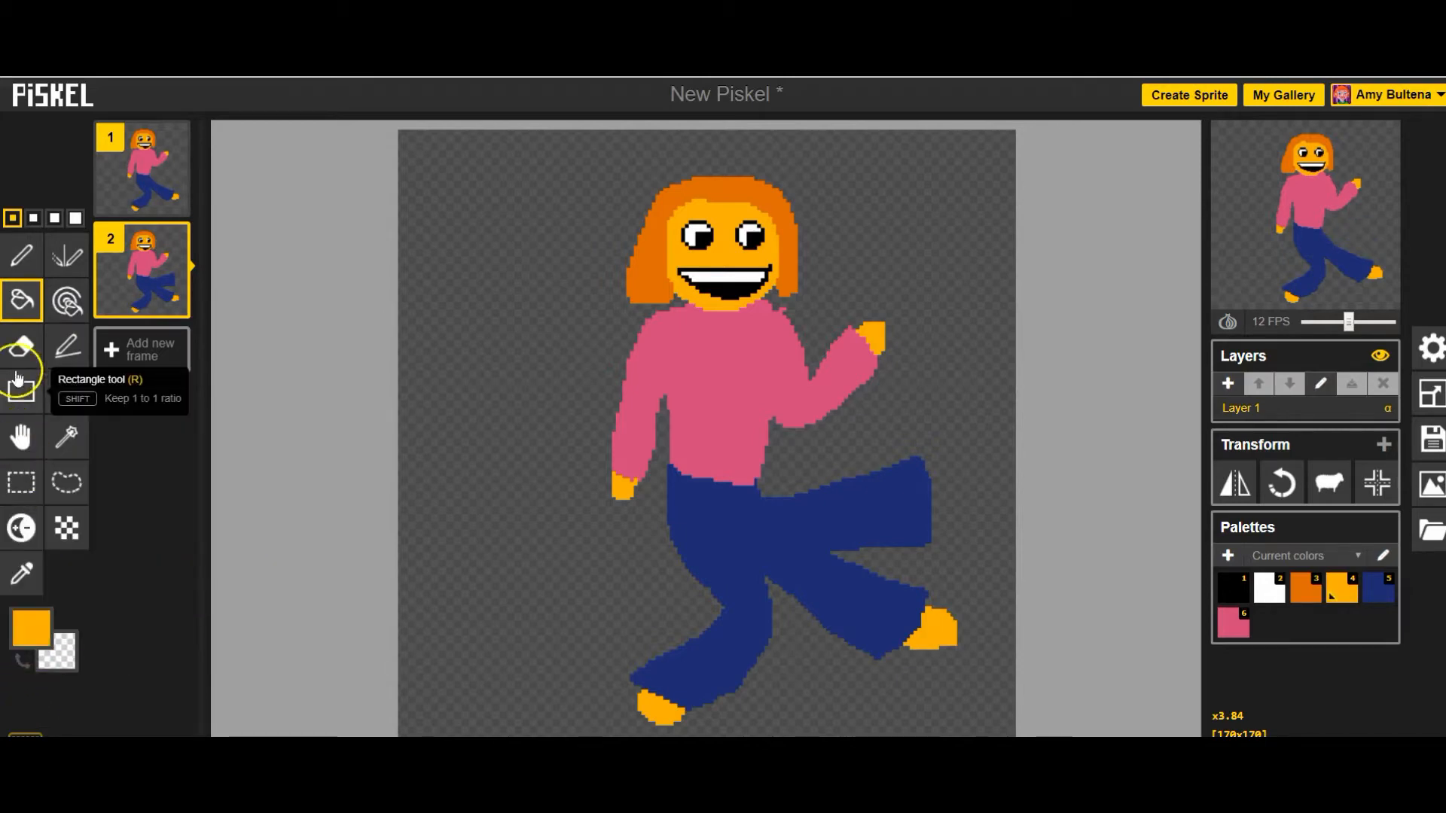
pyautogui.click(20, 254)
pyautogui.moveTo(928, 473)
pyautogui.mouseDown()
pyautogui.moveTo(953, 489)
pyautogui.moveTo(945, 516)
pyautogui.mouseUp()
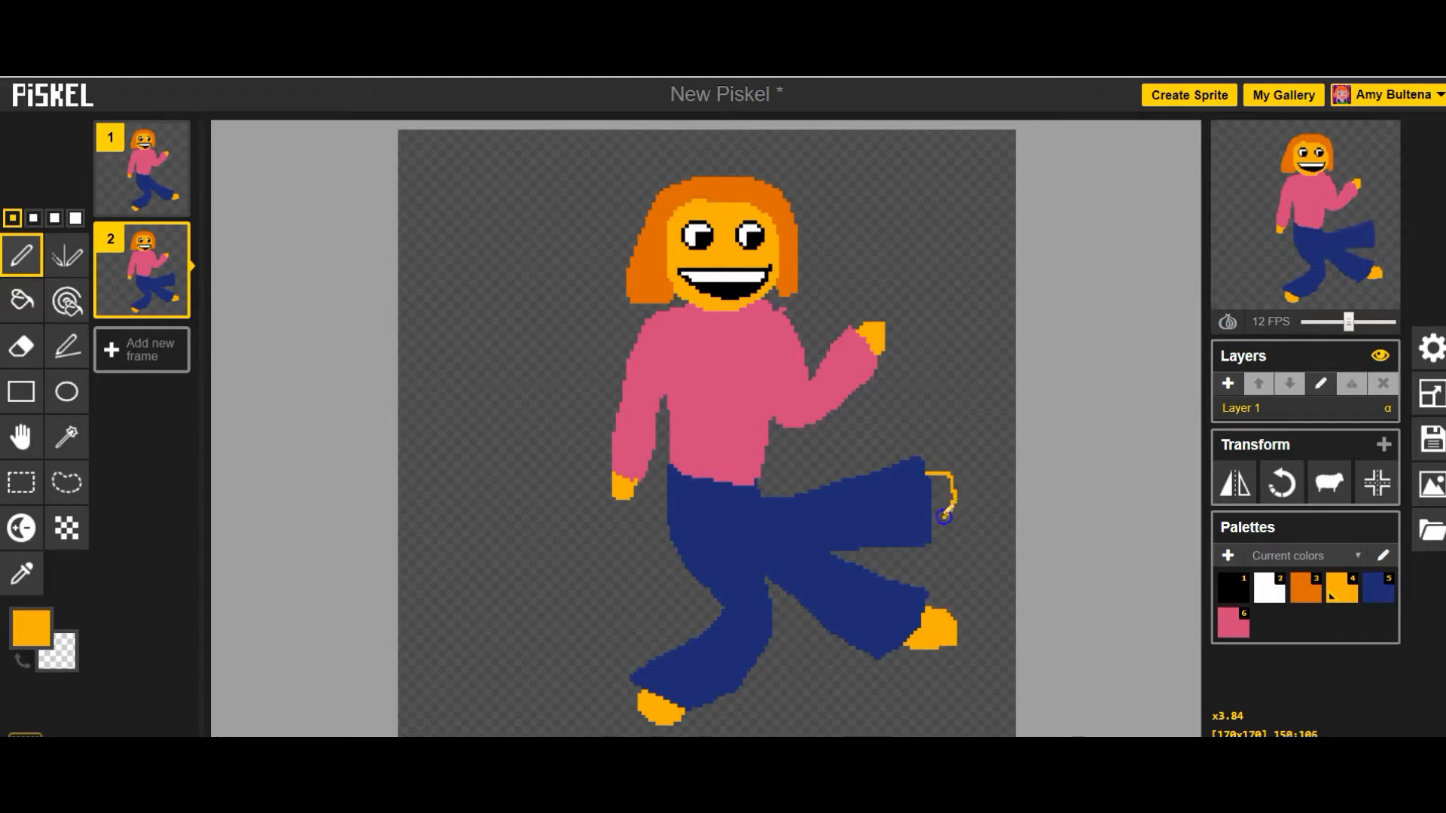
pyautogui.click(22, 300)
pyautogui.click(940, 494)
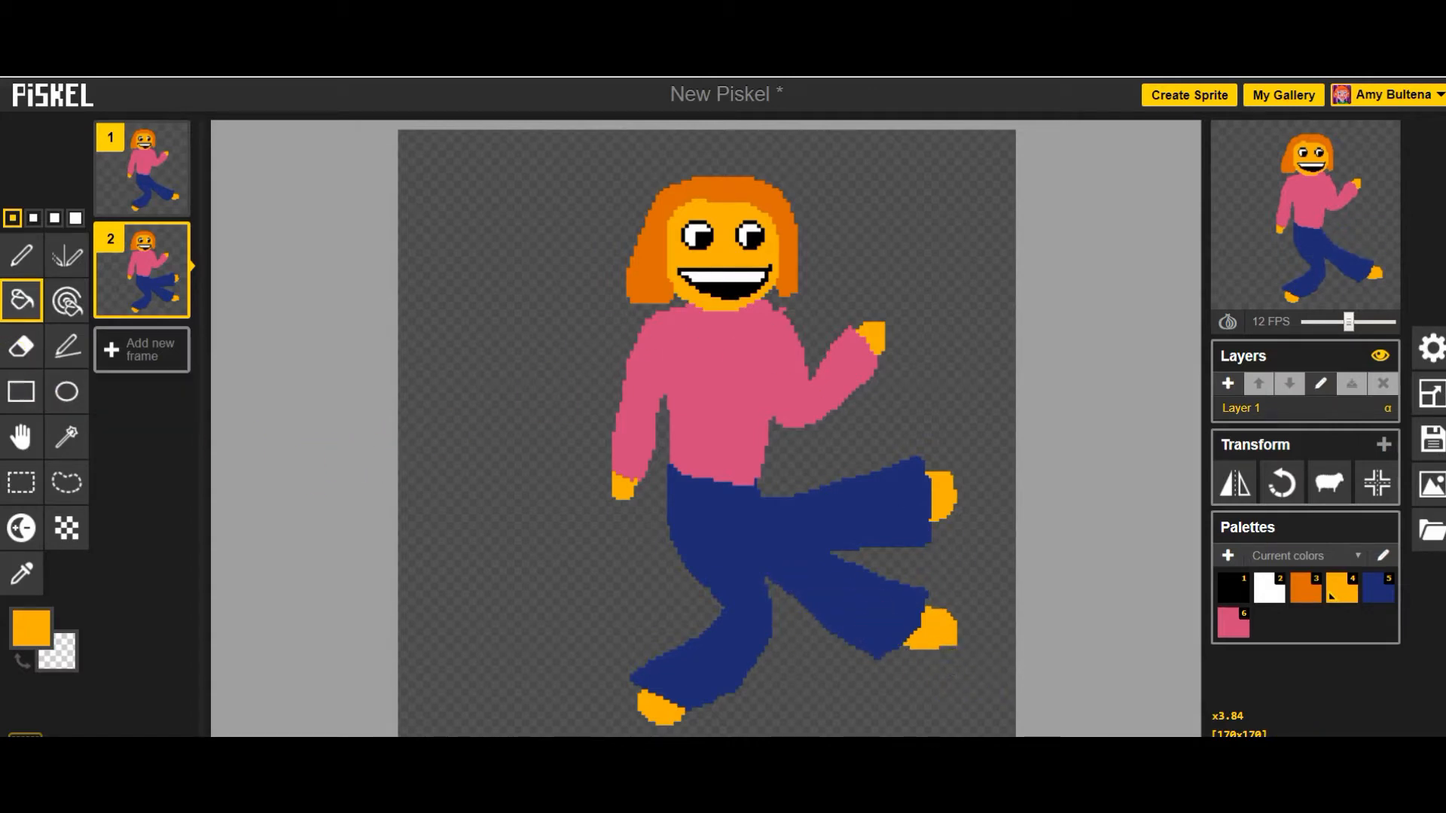
# Erase the original extended leg and its foot below the raised leg in the second frame, using the largest eraser size for the bulk.
pyautogui.click(21, 346)
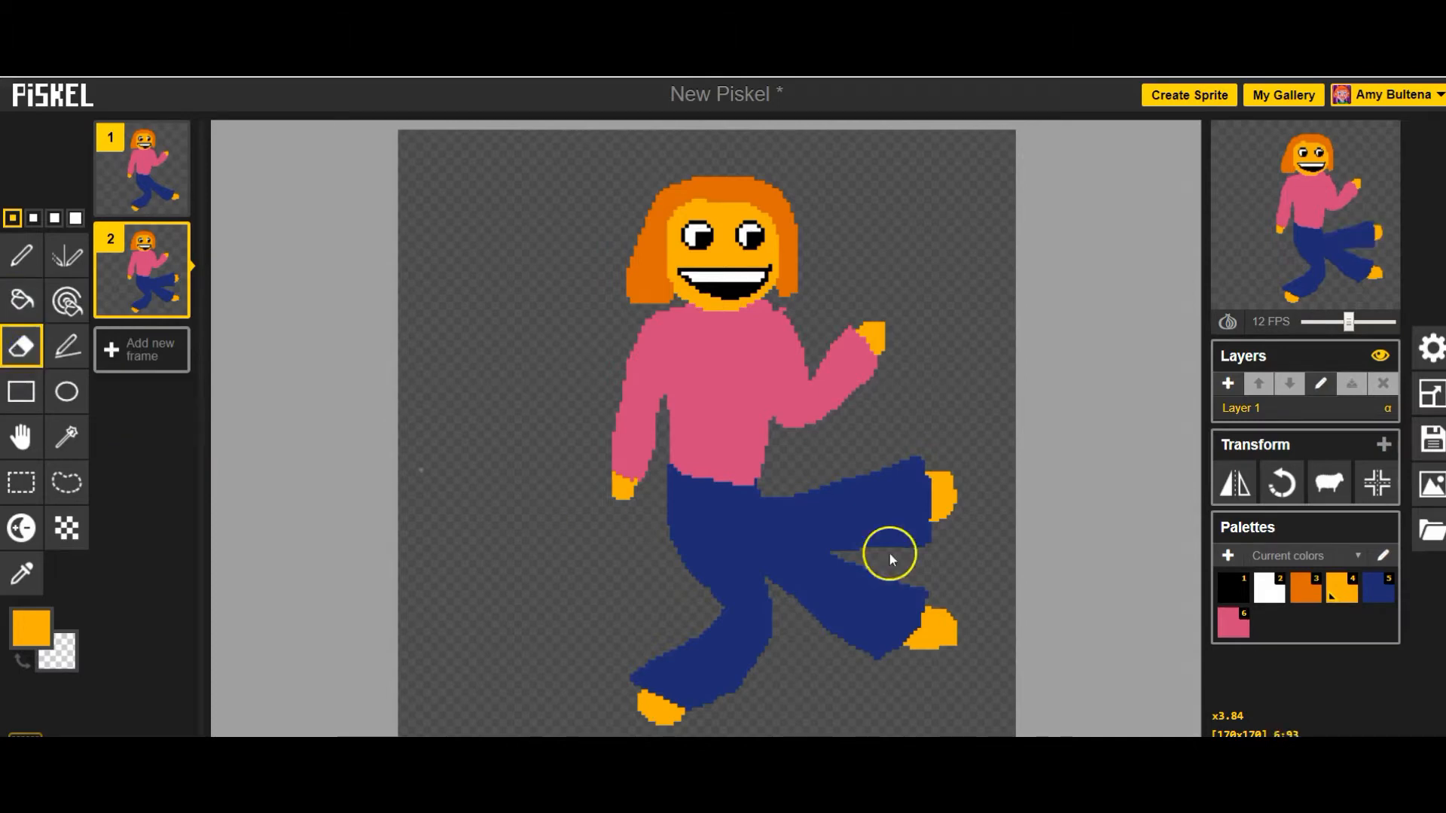
pyautogui.click(769, 564)
pyautogui.moveTo(835, 552); pyautogui.dragTo(781, 564)
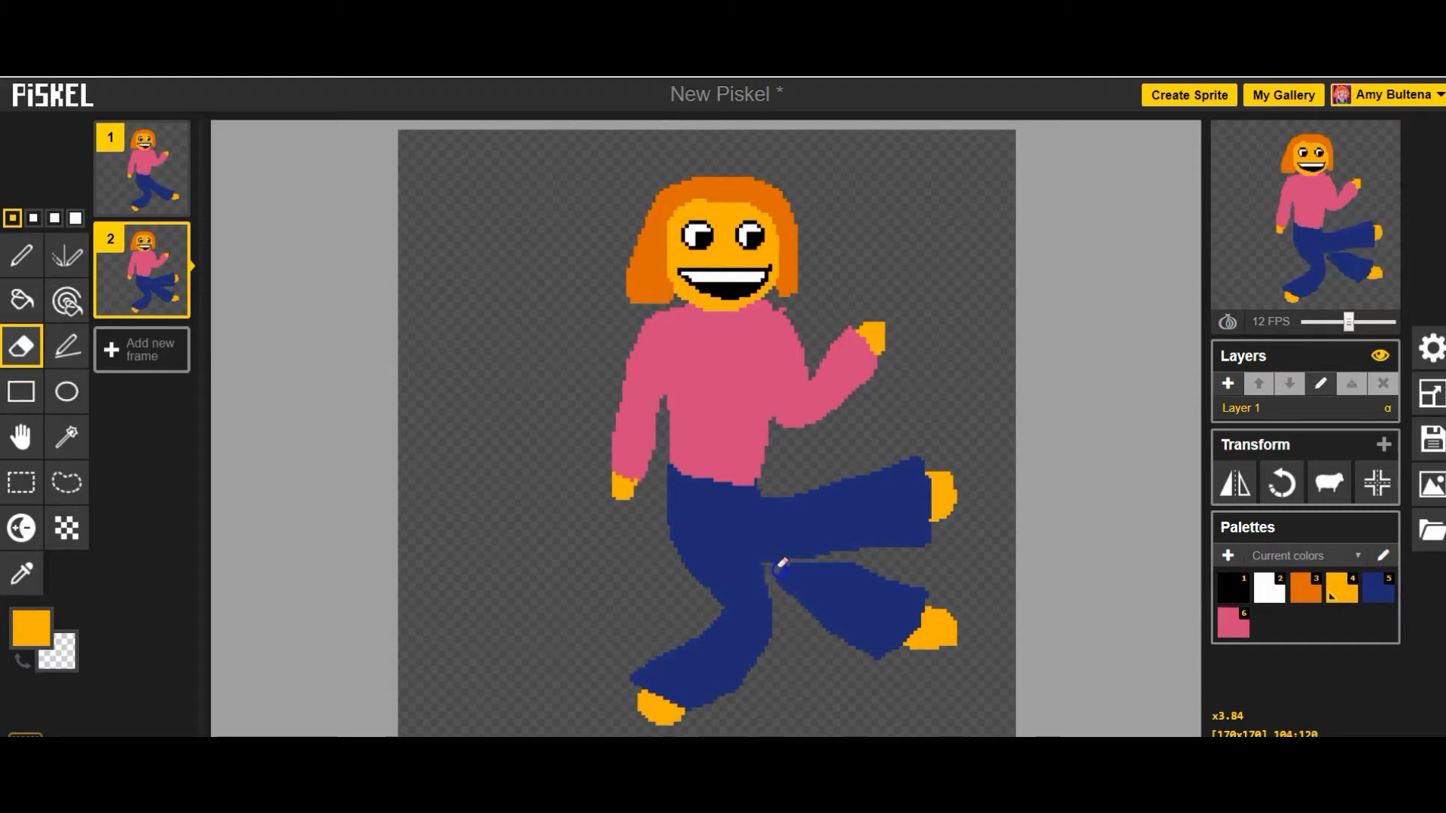
pyautogui.moveTo(864, 563)
pyautogui.mouseDown()
pyautogui.moveTo(817, 559)
pyautogui.moveTo(793, 576)
pyautogui.mouseUp()
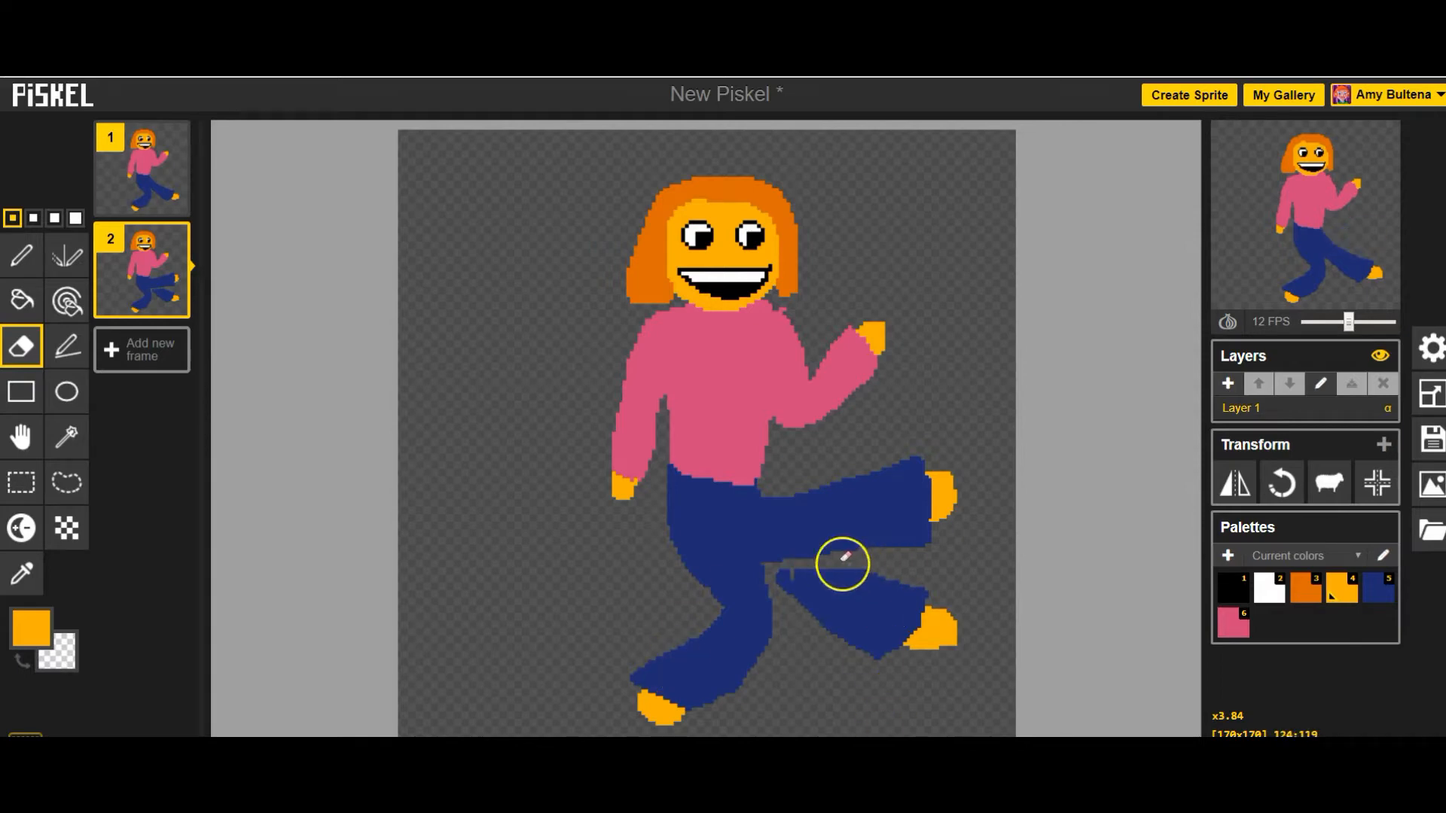
pyautogui.click(75, 218)
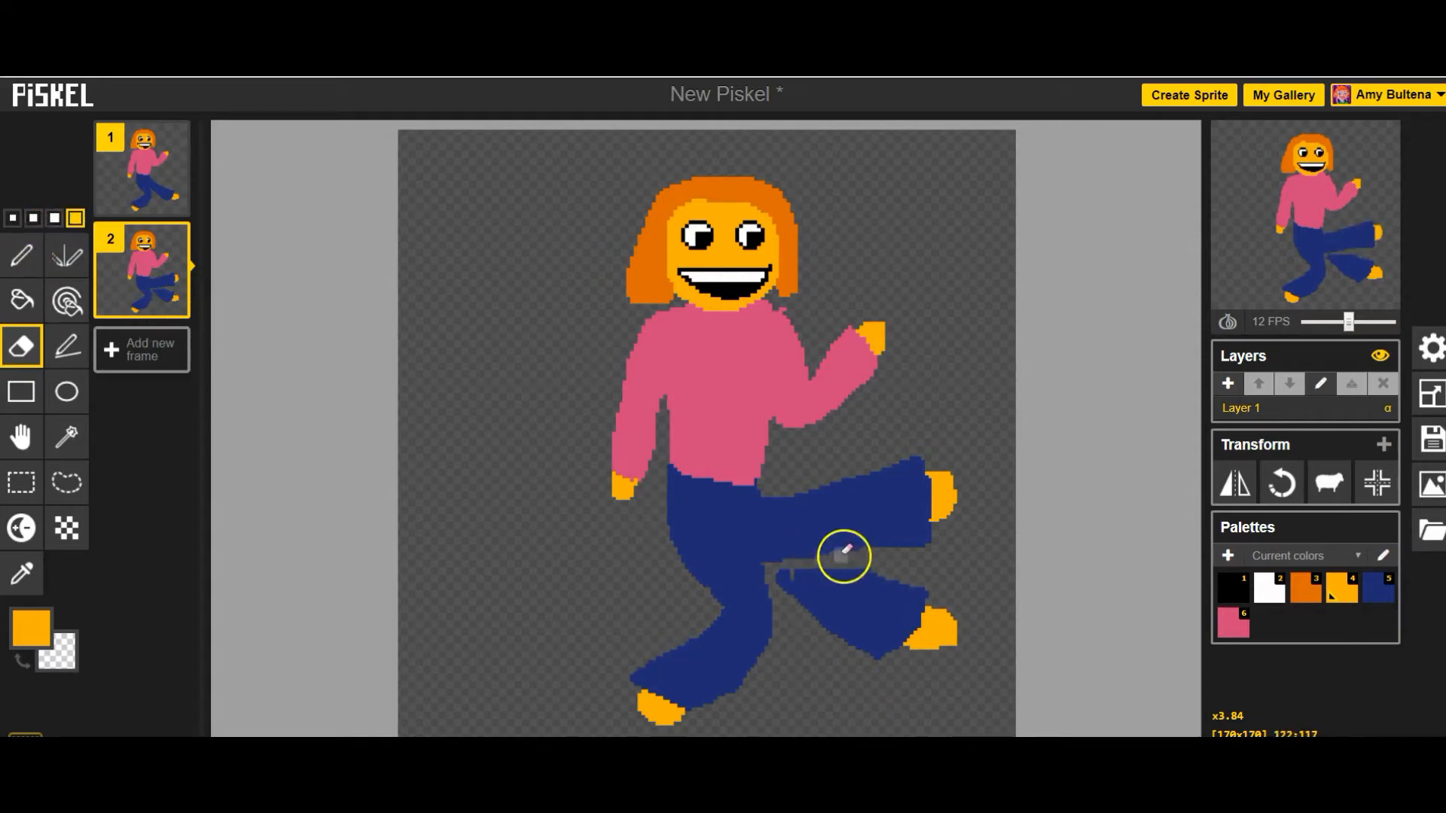
pyautogui.moveTo(950, 639)
pyautogui.mouseDown()
pyautogui.moveTo(871, 590)
pyautogui.moveTo(788, 575)
pyautogui.moveTo(909, 657)
pyautogui.moveTo(892, 638)
pyautogui.moveTo(951, 646)
pyautogui.moveTo(915, 594)
pyautogui.moveTo(830, 577)
pyautogui.moveTo(924, 634)
pyautogui.moveTo(882, 618)
pyautogui.moveTo(827, 625)
pyautogui.moveTo(879, 630)
pyautogui.moveTo(787, 582)
pyautogui.mouseUp()
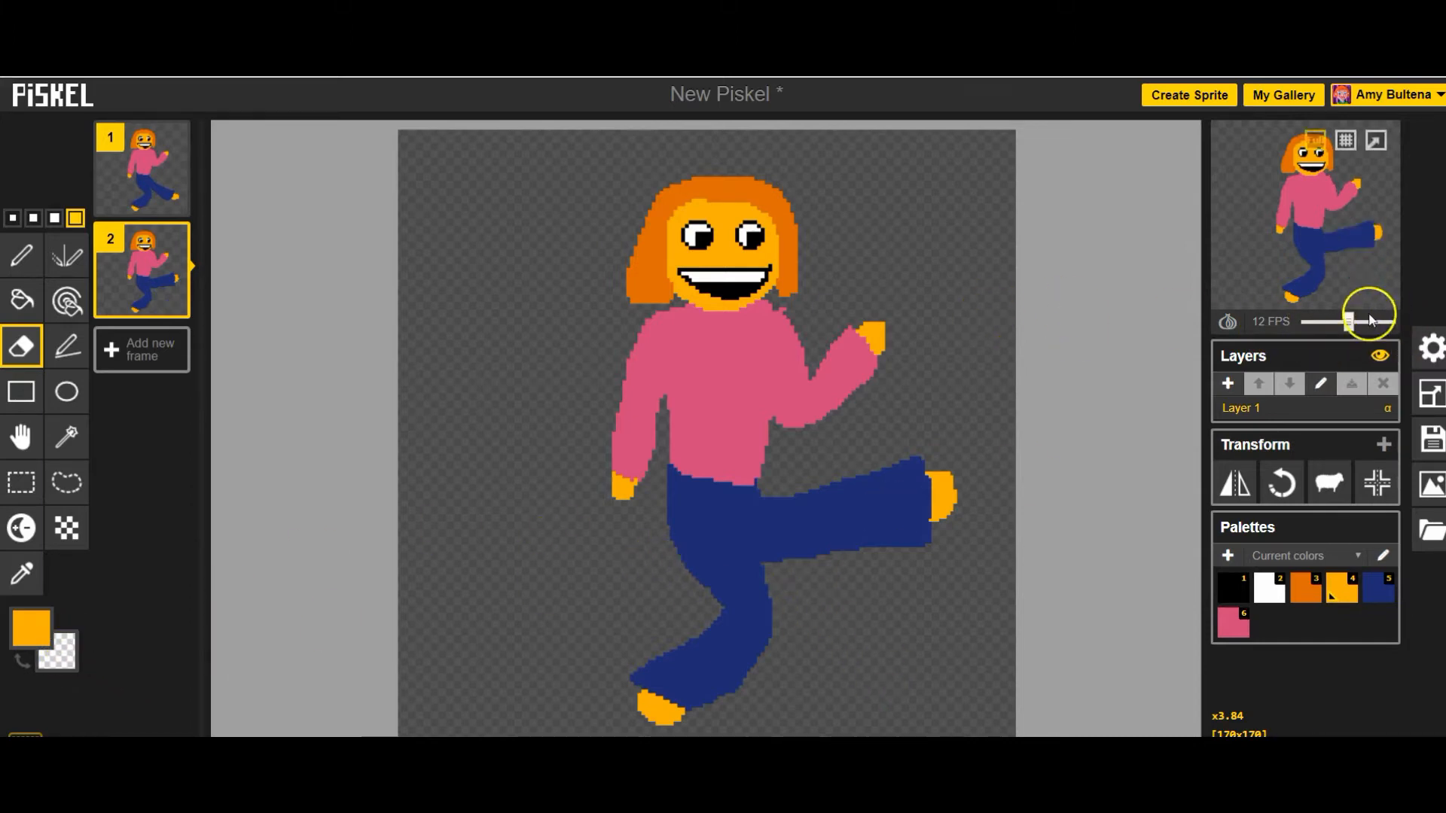
# Set the animation speed to 3 FPS.
pyautogui.moveTo(1348, 334); pyautogui.dragTo(1316, 322)
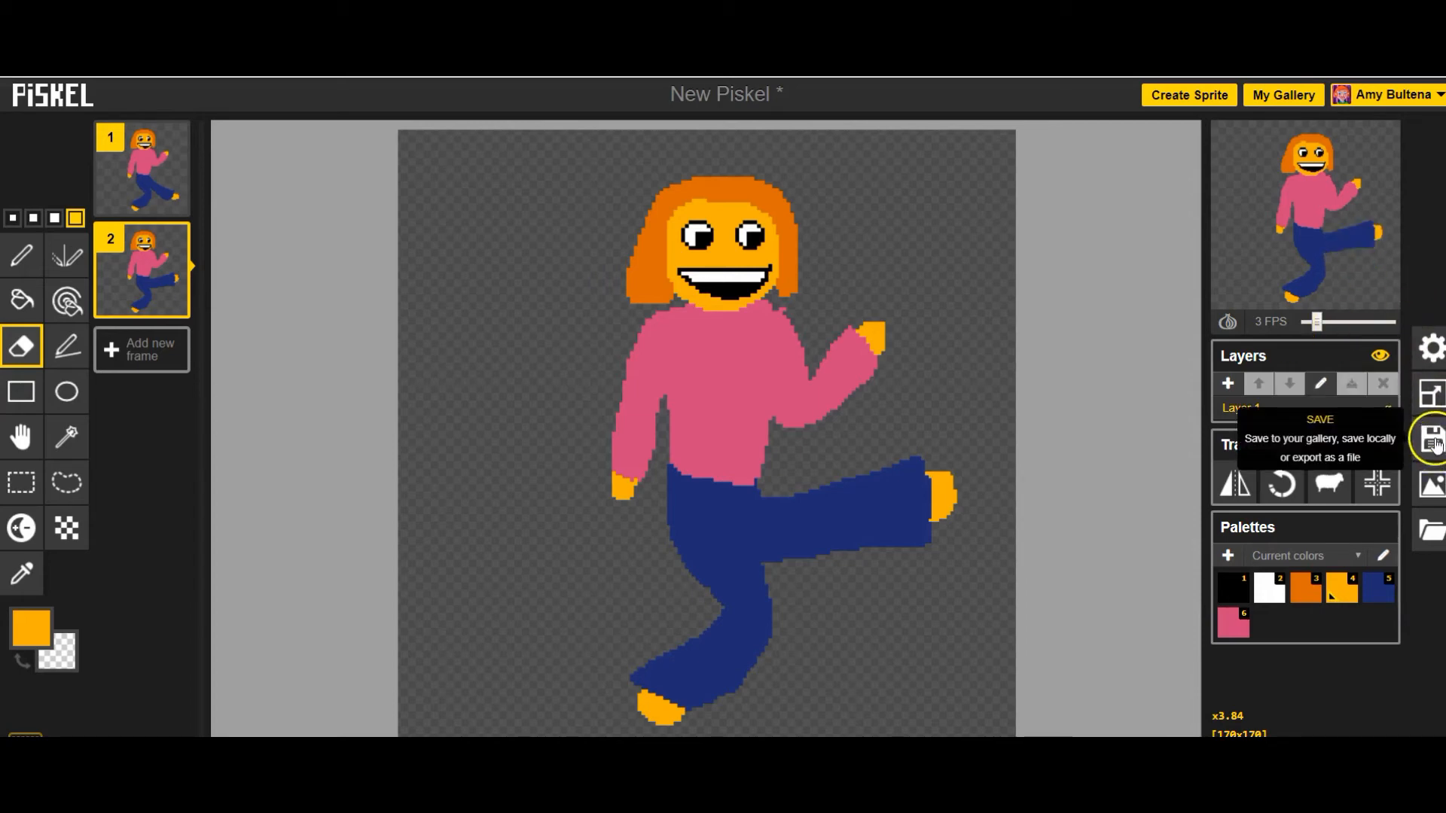
# Title the sprite "Pose", save it to the online gallery and open the gallery.
pyautogui.click(1435, 442)
pyautogui.moveTo(1291, 251); pyautogui.dragTo(1216, 251)
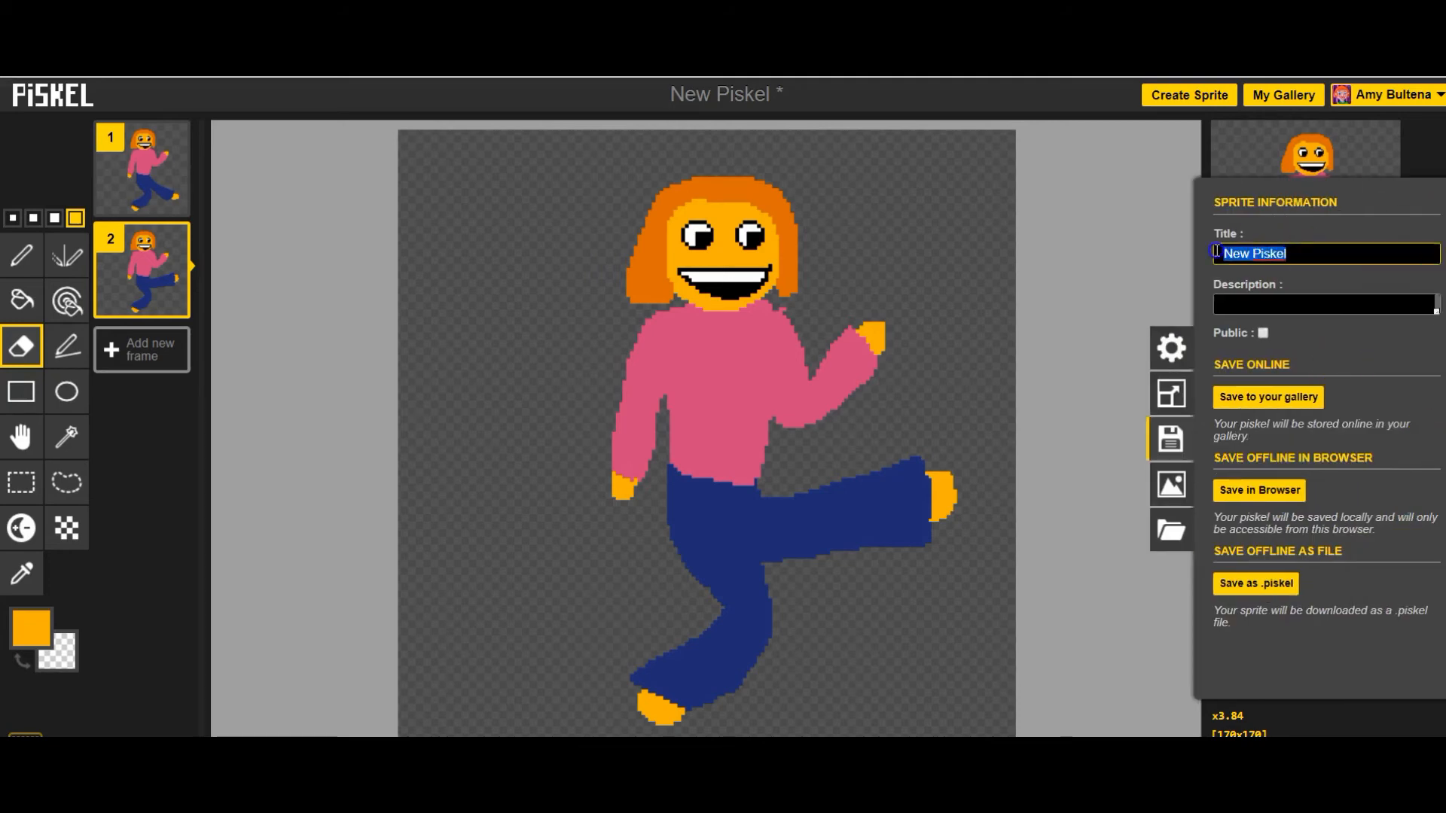
pyautogui.write('Pose')
pyautogui.click(1304, 397)
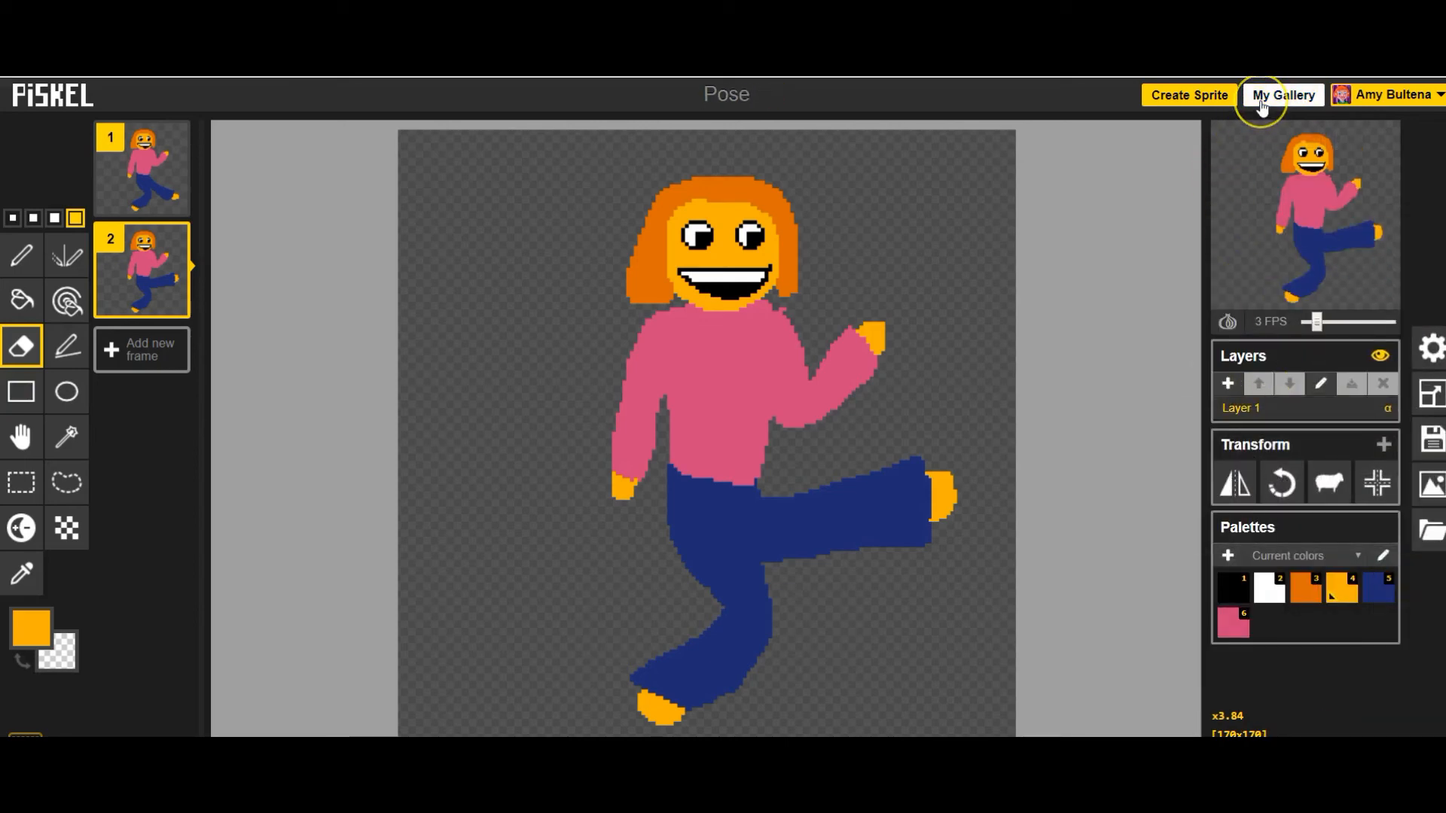
pyautogui.click(1262, 102)
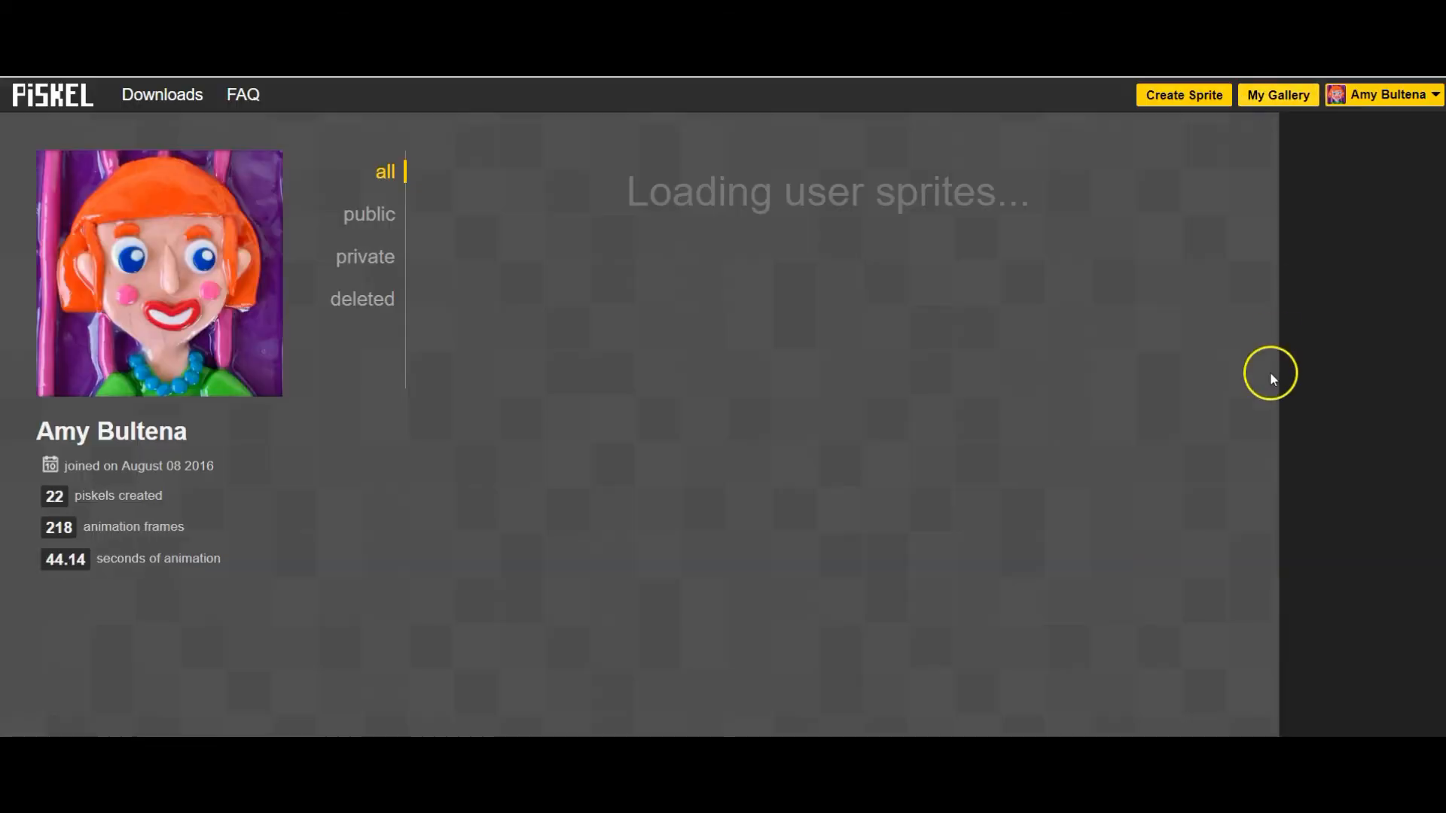